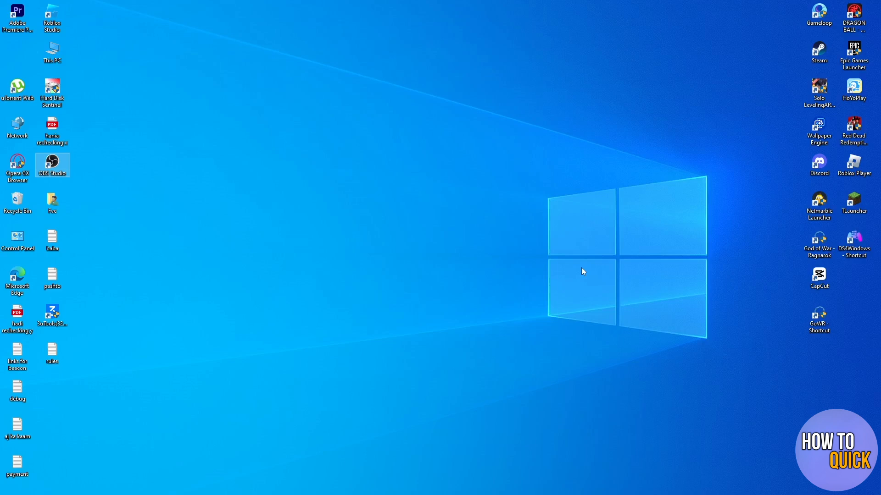
Open Chrome, search Google for "trello" and open the official Trello website from the results
left_click(401, 486)
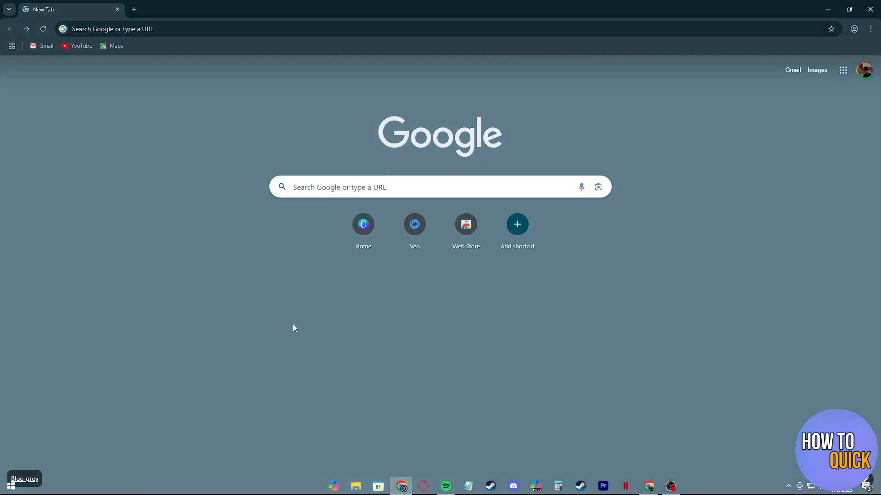
left_click(320, 188)
left_click(325, 208)
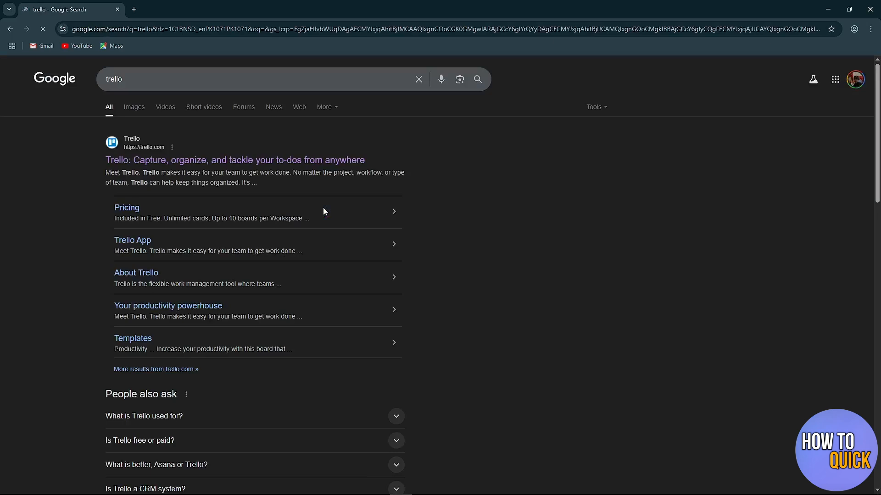
left_click(223, 160)
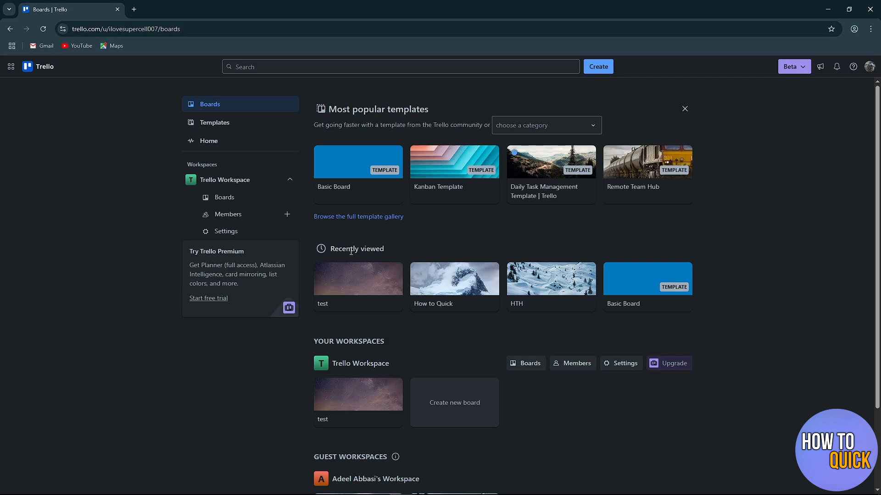
Look through the boards overview, from the popular templates down to the guest workspaces
scroll(351, 252, "down", 2)
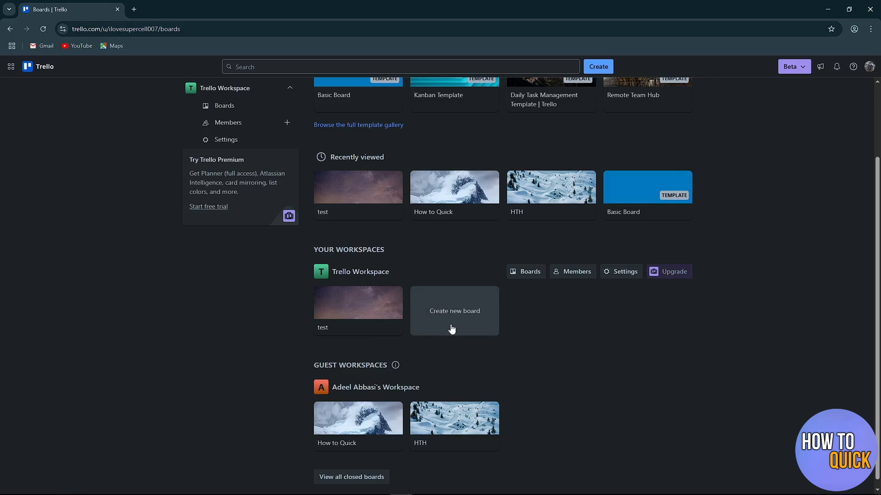
scroll(371, 346, "down", 1)
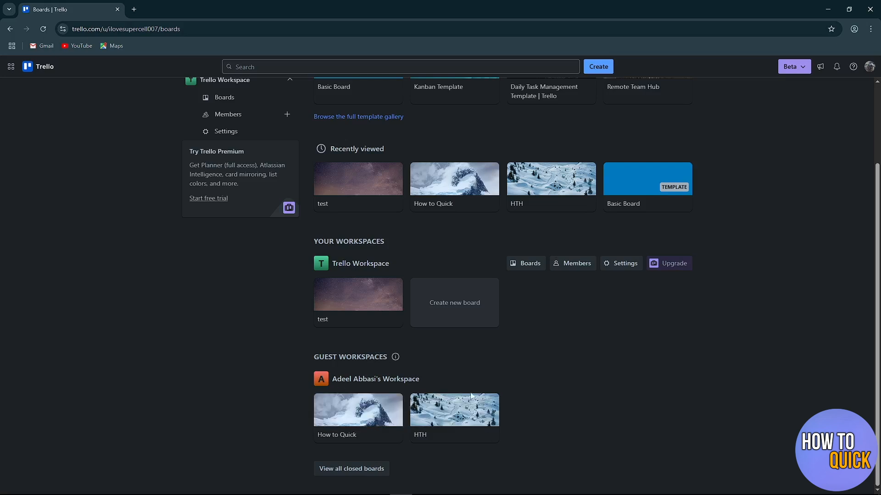
scroll(473, 399, "up", 3)
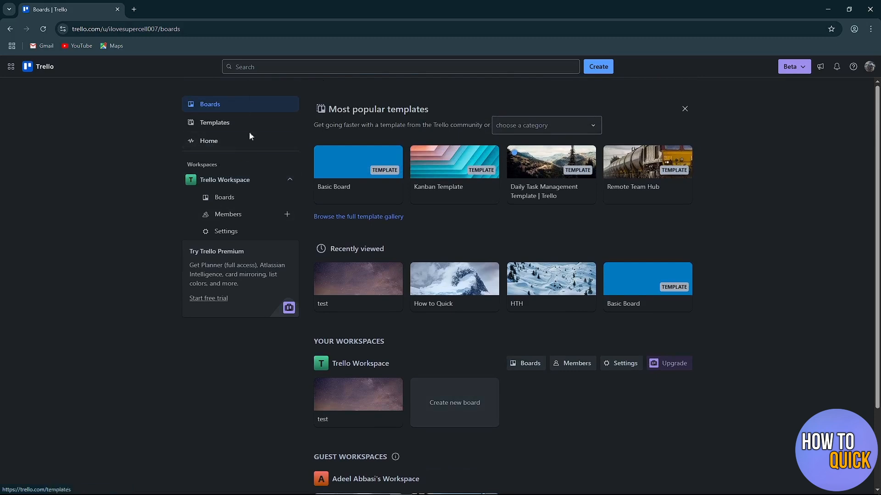
Browse the Business, Design and Education template categories and open the Remote Class Template
left_click(225, 125)
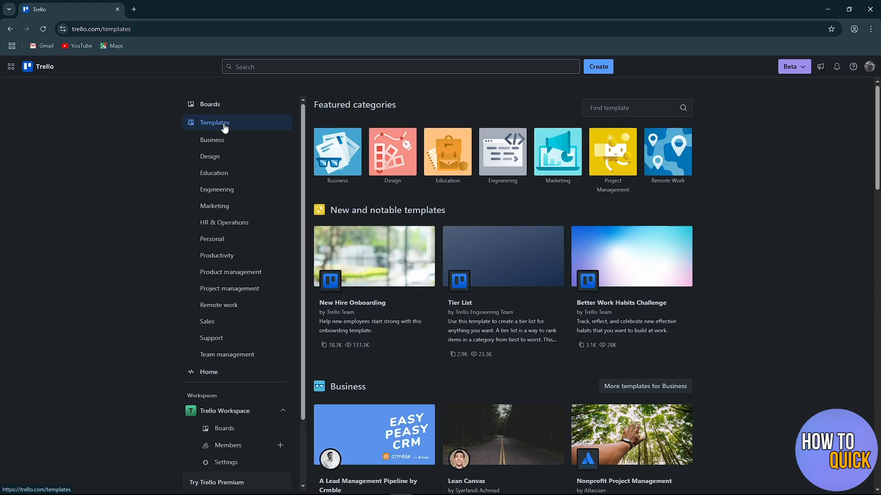
left_click(222, 141)
left_click(226, 166)
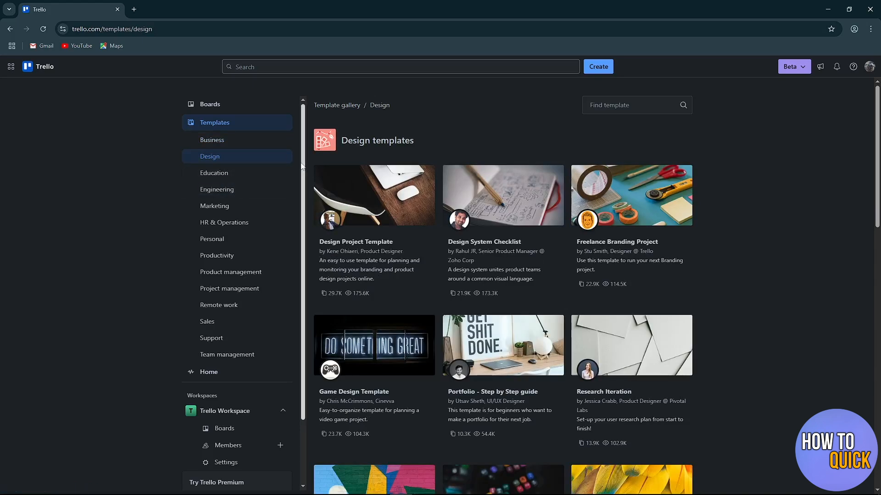
left_click(246, 180)
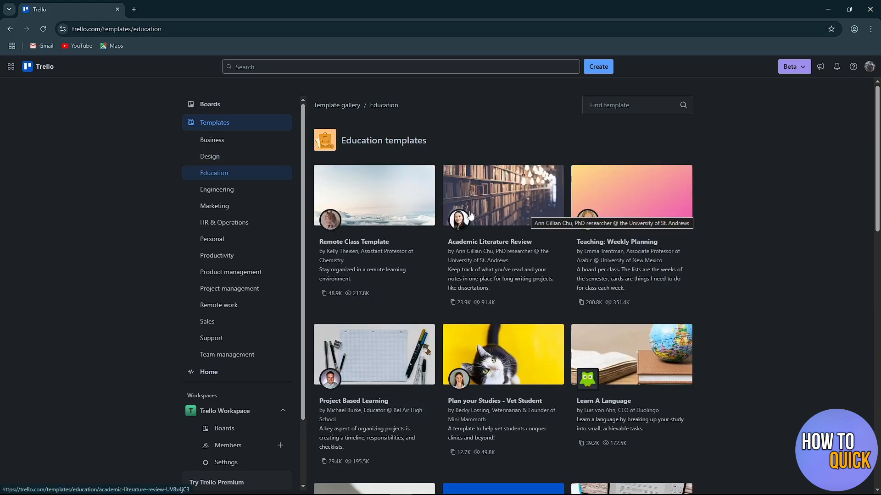
left_click(373, 196)
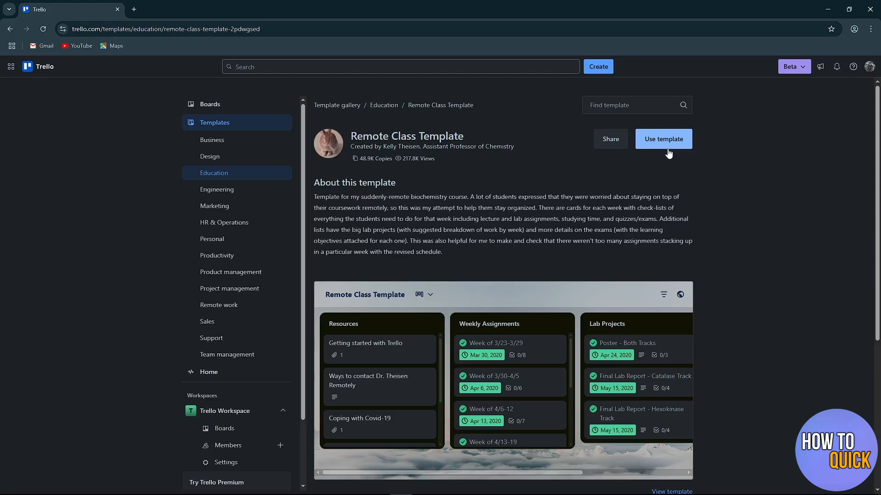
Examine the Workspaces section with the boards, members and settings entries of Trello Workspace
scroll(213, 329, "down", 2)
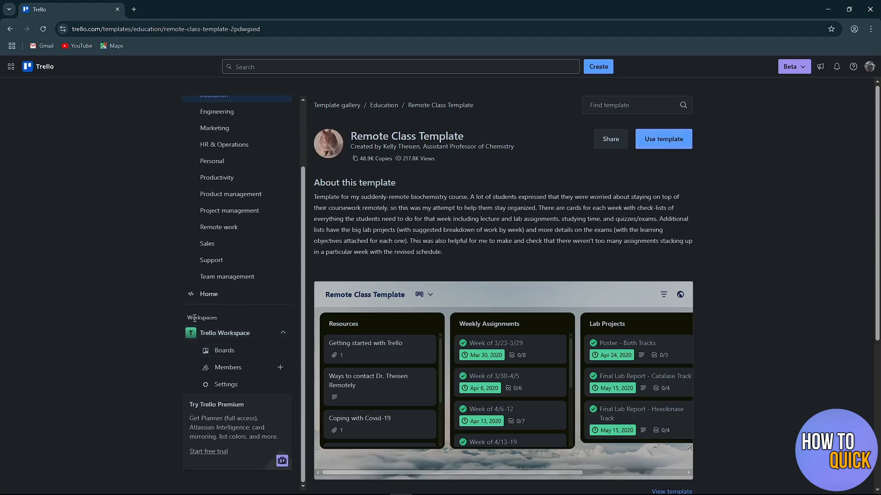
left_click_drag(187, 318, 227, 320)
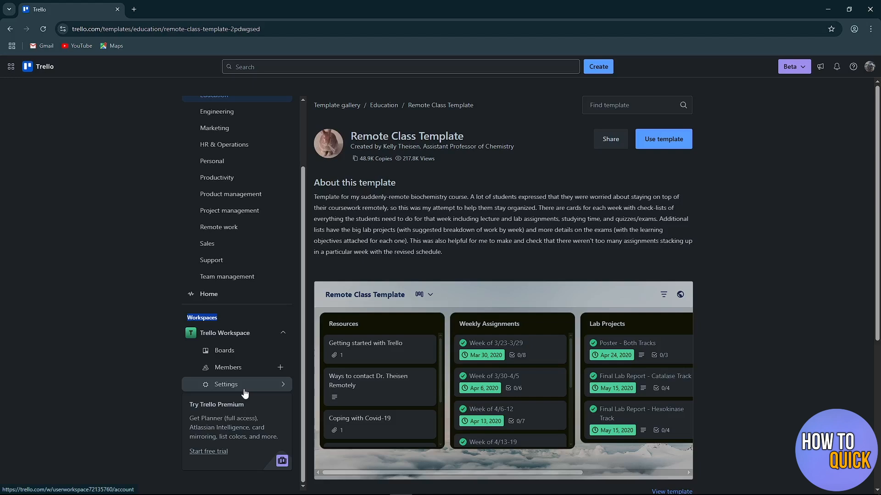
scroll(244, 393, "up", 2)
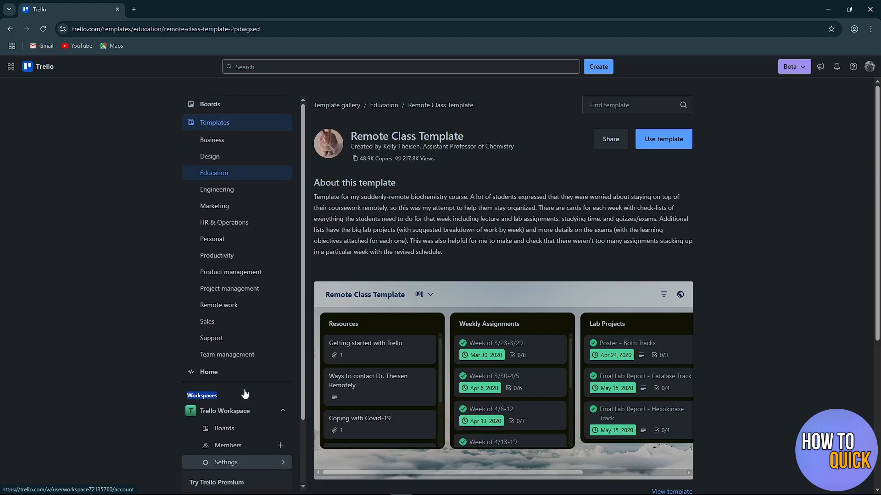
Return to the boards overview and start a new board under Your Workspaces
left_click(231, 103)
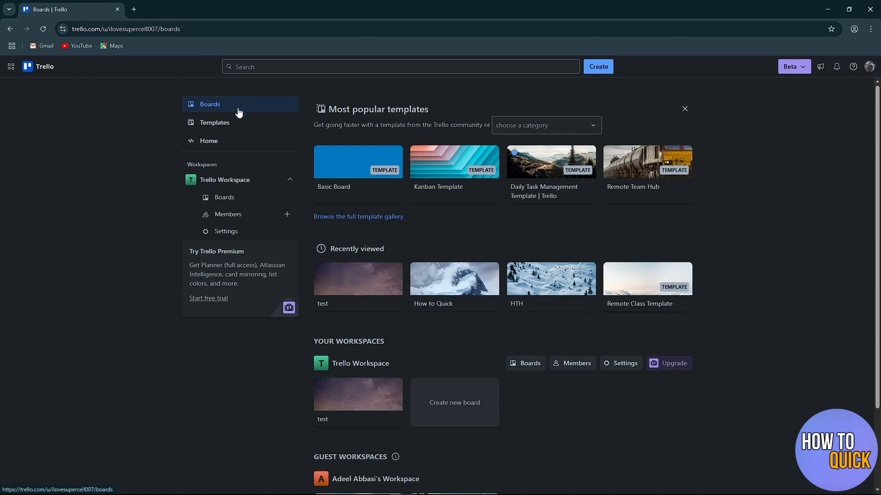
scroll(337, 307, "down", 2)
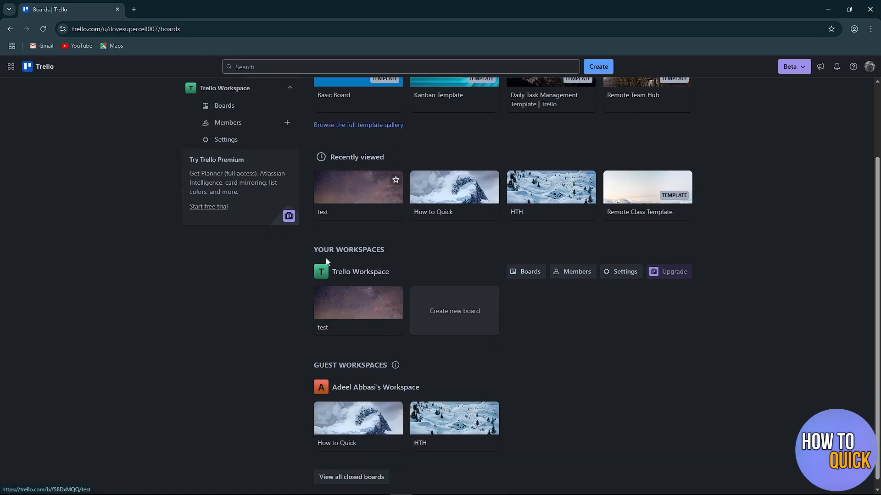
left_click_drag(313, 249, 384, 246)
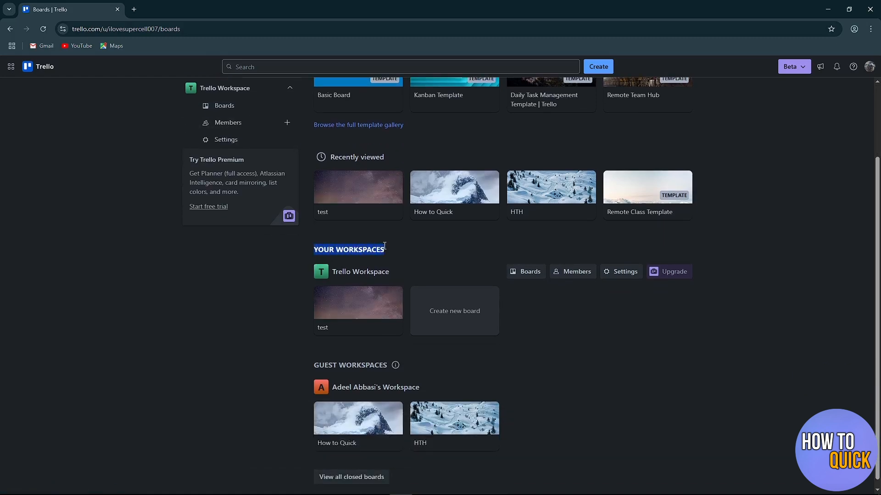
left_click(402, 250)
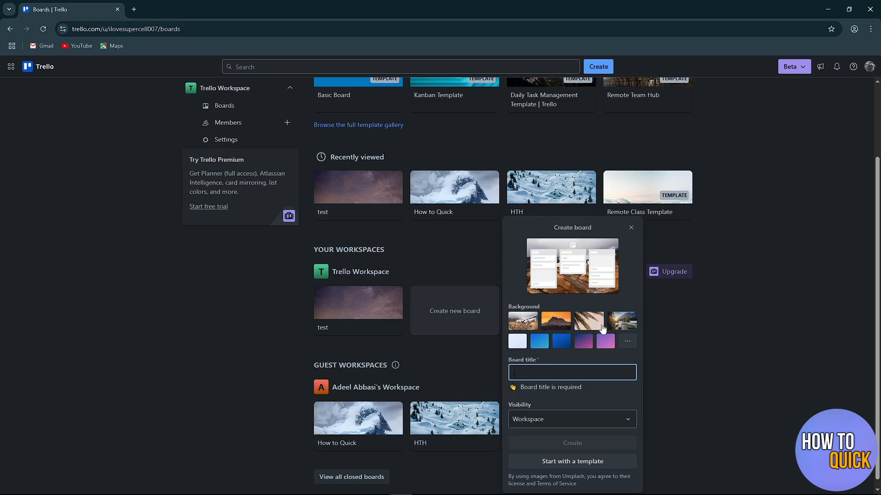
Browse the full collection of Unsplash photos available as backgrounds for the new board
left_click(627, 345)
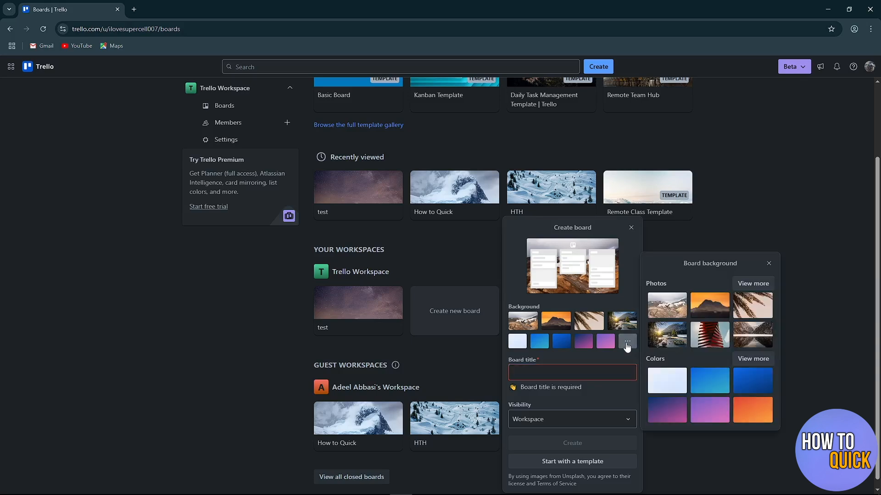
left_click(753, 284)
scroll(727, 258, "down", 1)
scroll(726, 259, "down", 15)
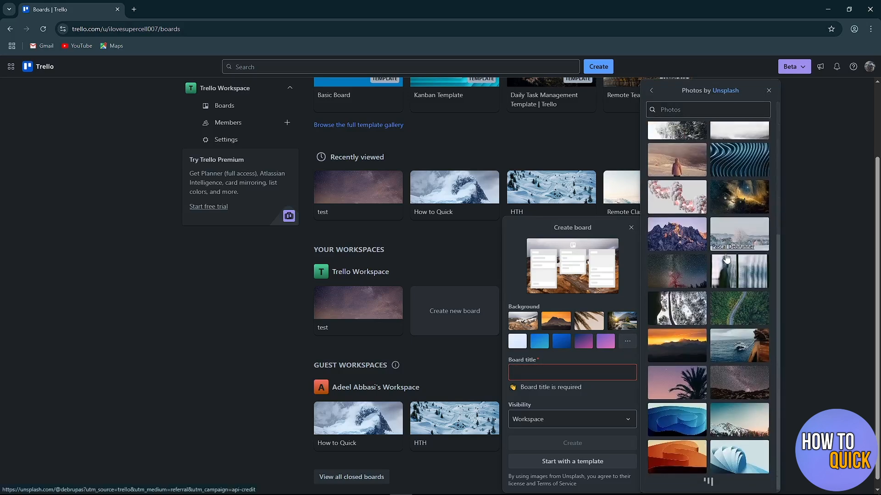
scroll(727, 258, "down", 15)
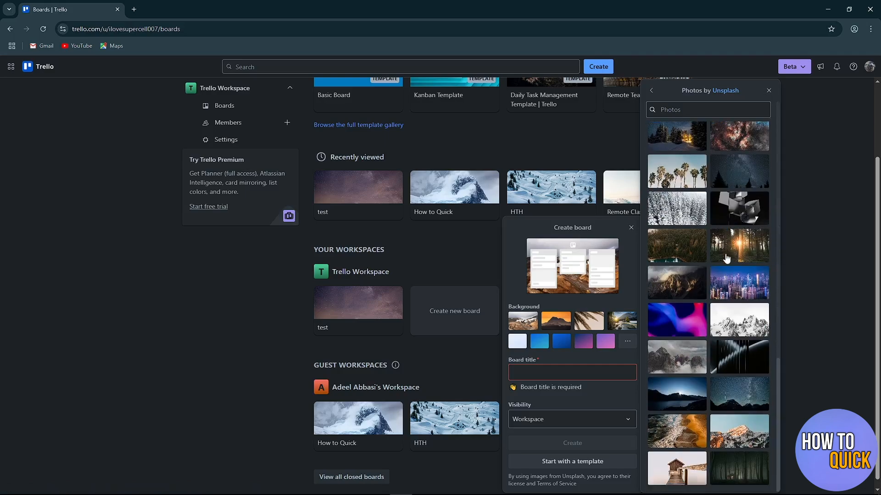
scroll(704, 312, "up", 20)
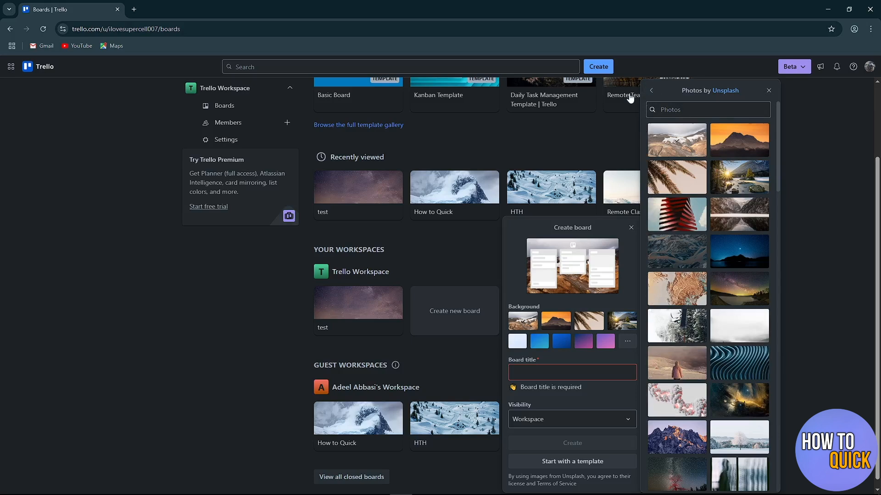
left_click(651, 91)
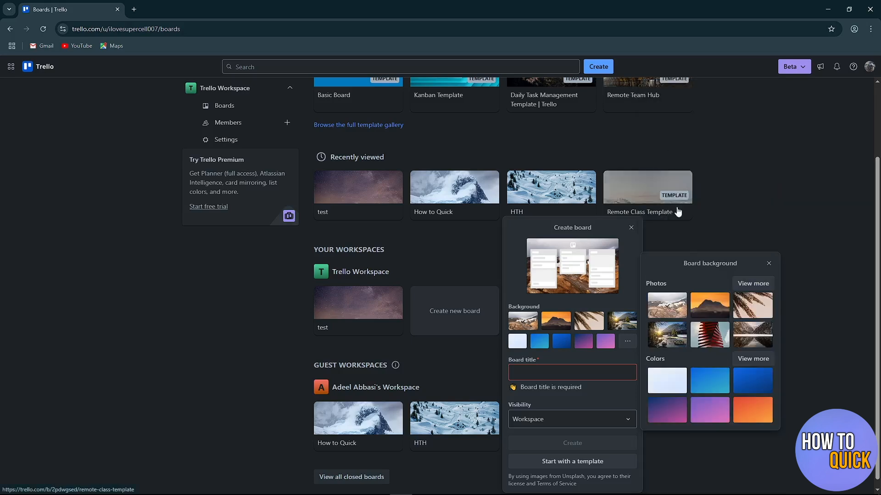
Give the new board the blue-to-teal gradient background and the title "test workspace"
left_click(752, 359)
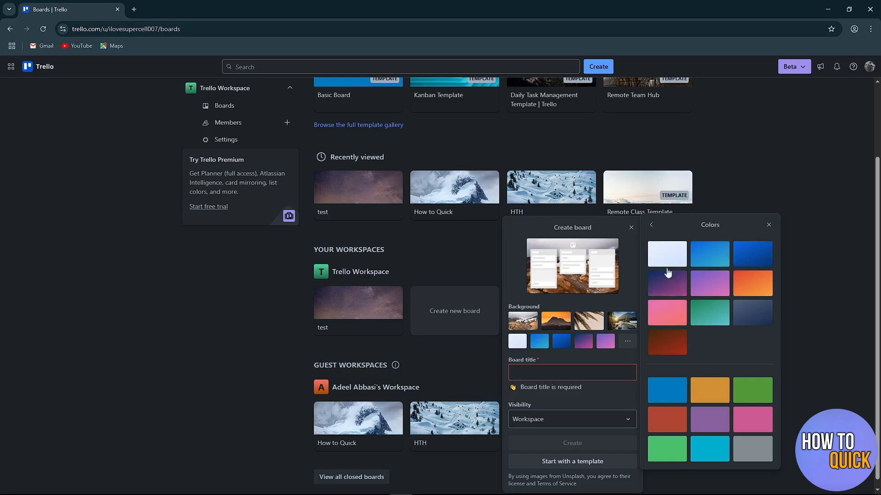
left_click(710, 263)
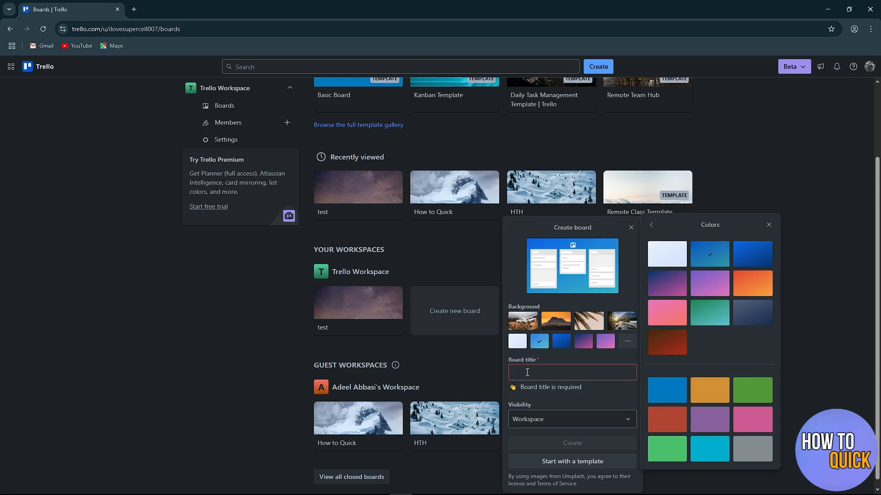
left_click(527, 372)
type("test")
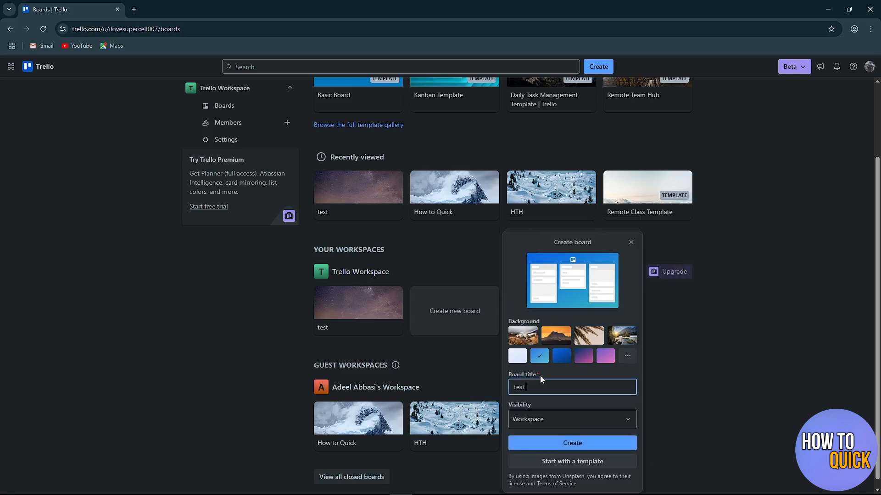
type(" workspace")
Set the board's visibility to Private and create the board
left_click(577, 421)
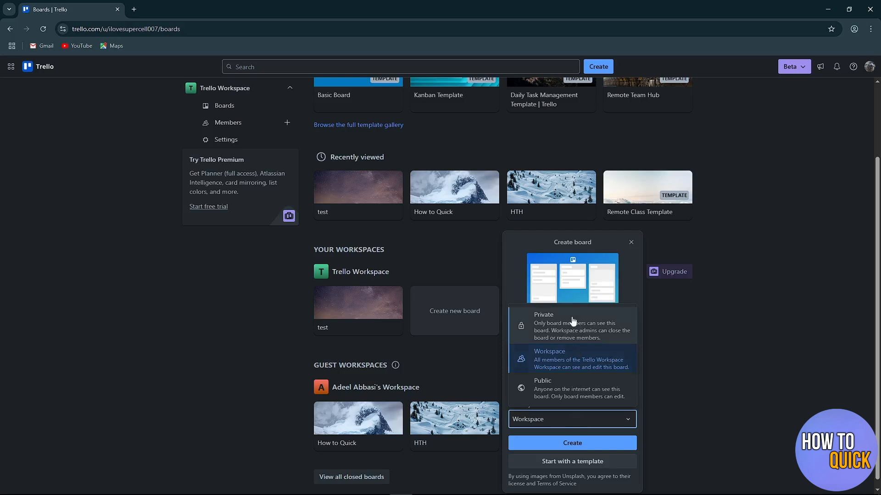
left_click(566, 325)
left_click(567, 424)
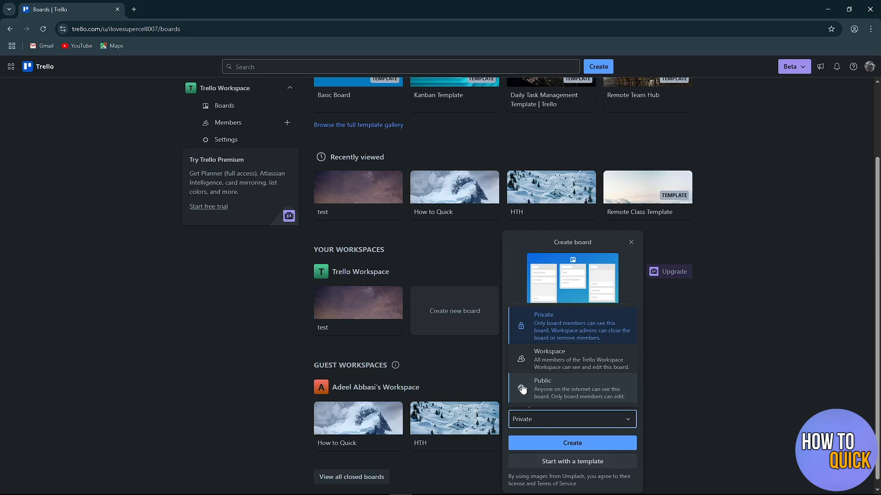
left_click(522, 326)
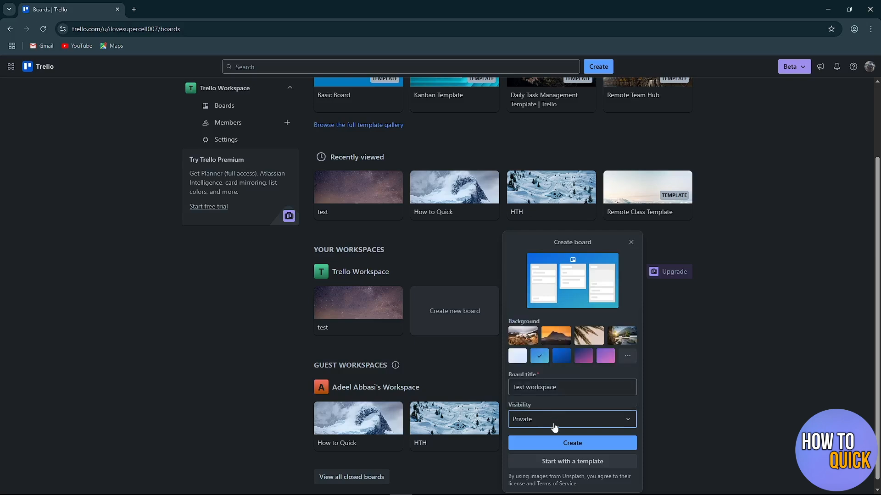
left_click(566, 442)
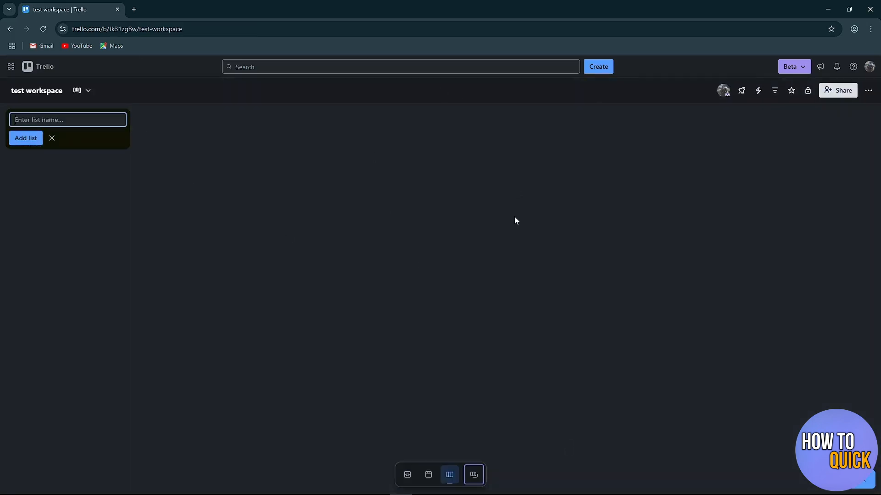
Add a first list named "to do list" to the test workspace board
left_click(498, 251)
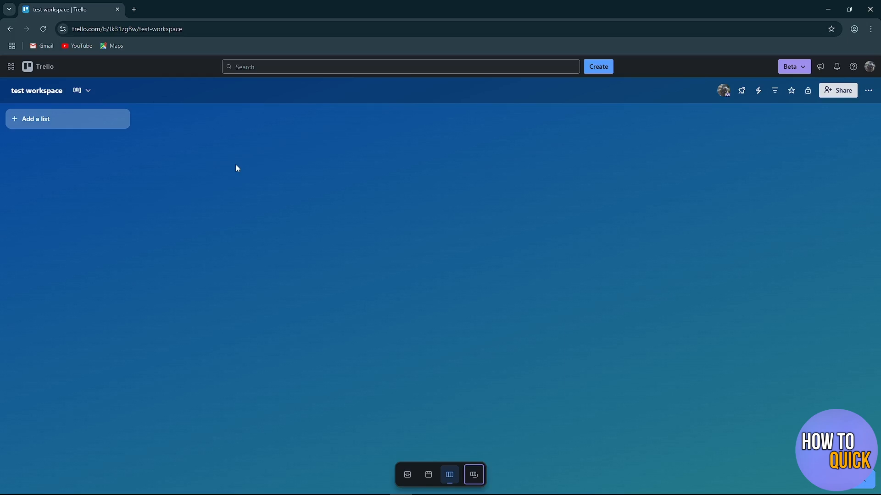
left_click(91, 122)
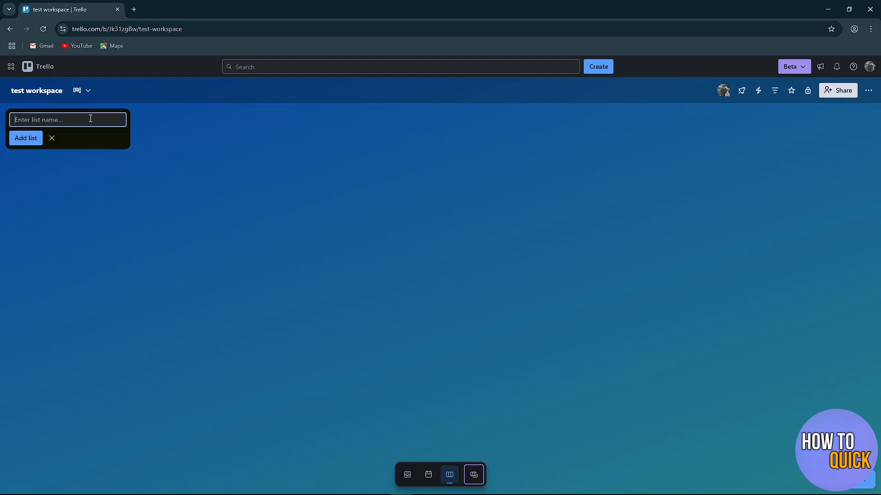
type("to do l")
type("iiist")
key("BackSpace")
key("BackSpace")
key("BackSpace")
key("BackSpace")
type("st")
left_click(26, 140)
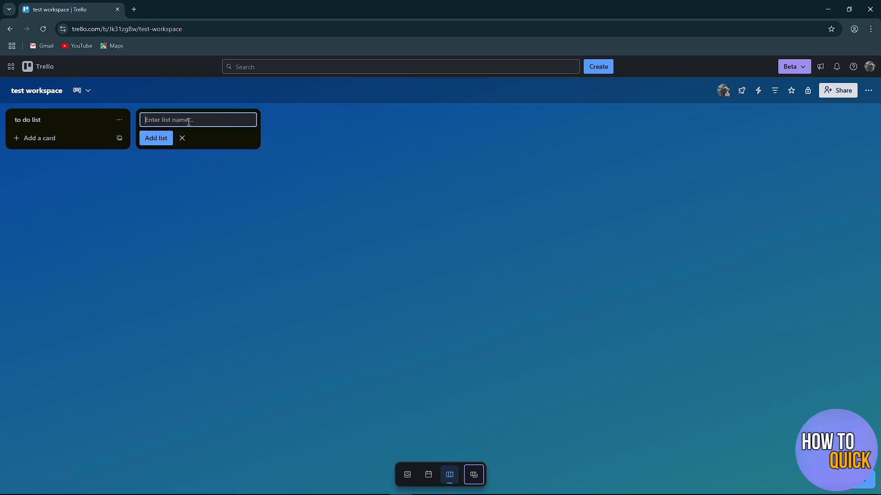
Add two more lists named "doing" and "completed", and leave list entry
type("doing")
left_click(157, 144)
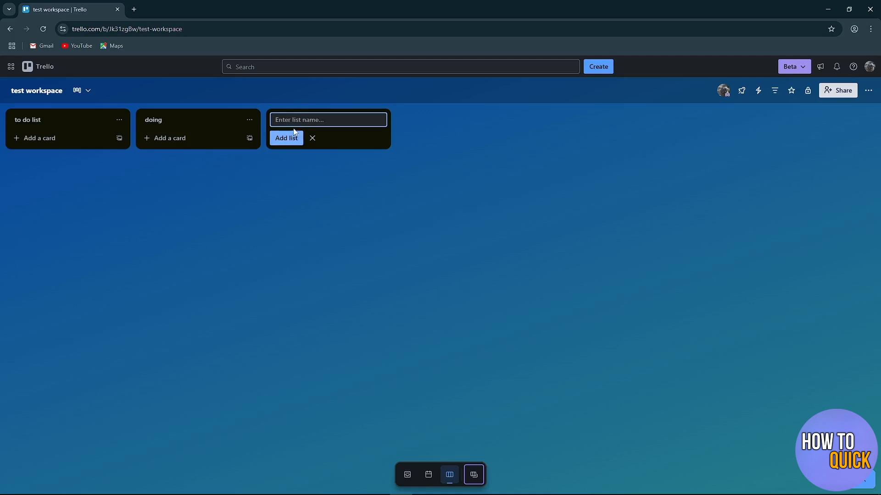
type("completed")
left_click(289, 142)
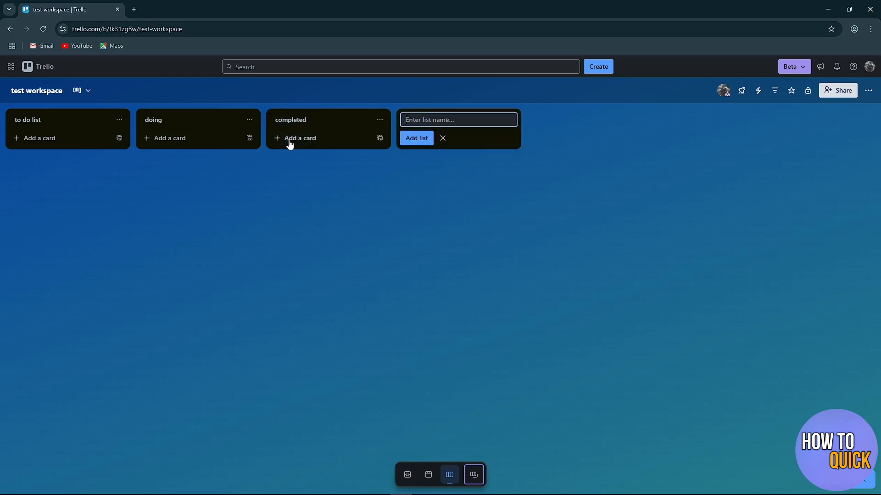
left_click(442, 139)
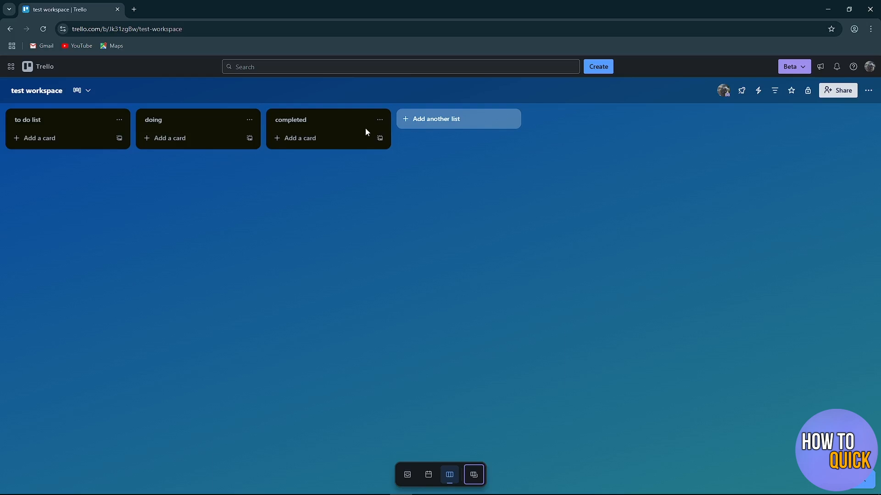
Add two cards named "groceries" and "car wash" to the "to do list" list, and leave card entry
left_click(58, 142)
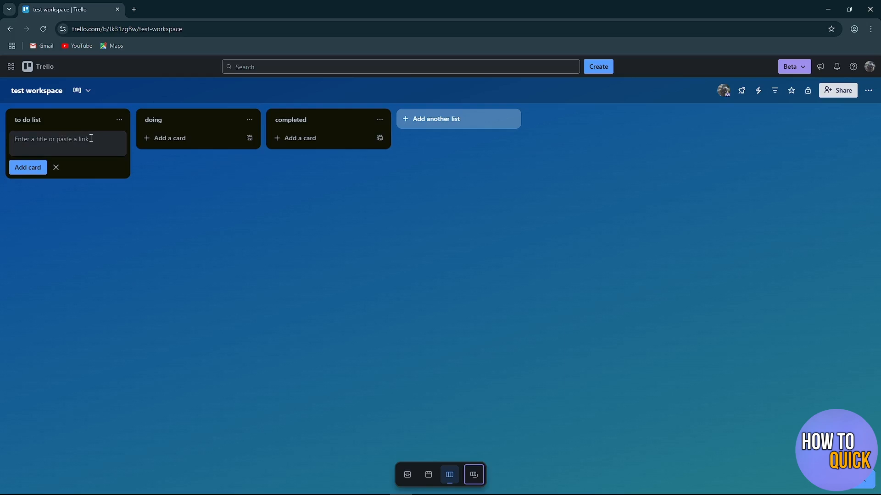
type("groceries")
left_click(24, 171)
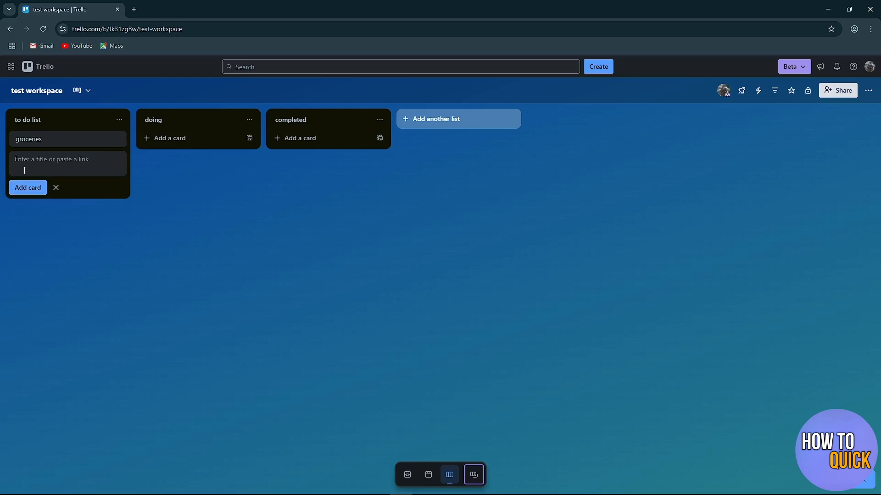
type("car wash")
left_click(29, 189)
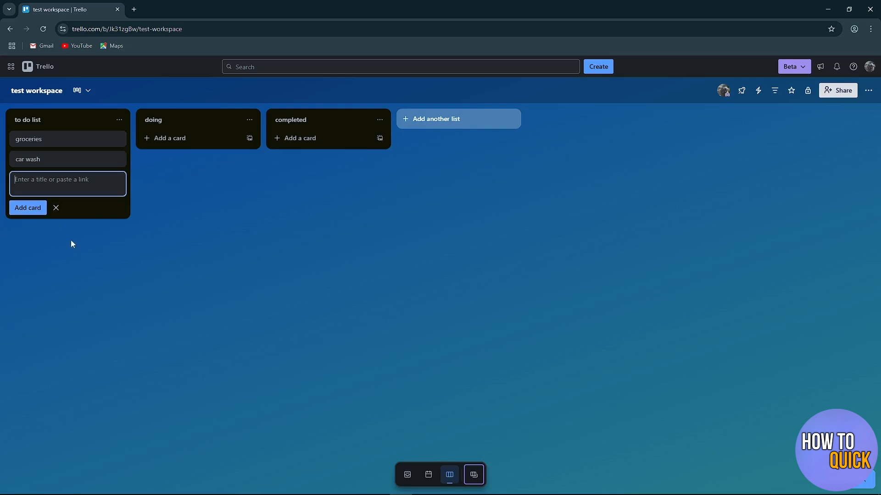
left_click(60, 192)
left_click(56, 208)
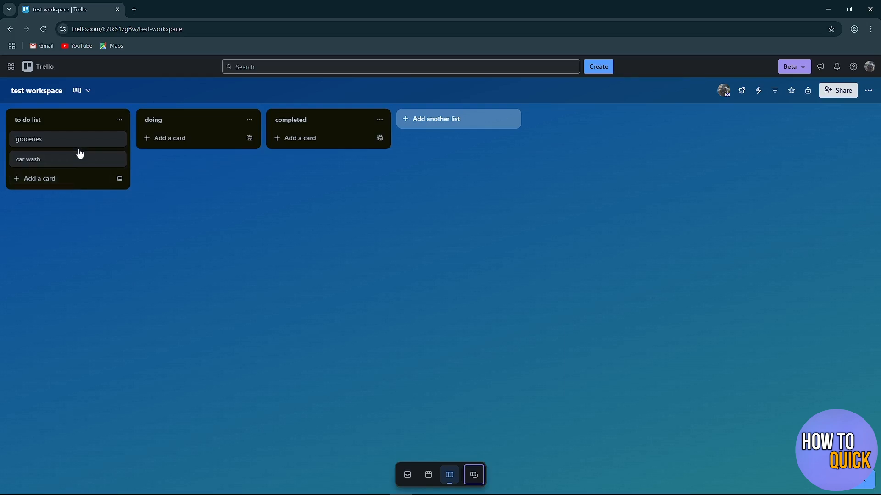
Move the "groceries" card to "doing" and on to "completed", and move the "car wash" card below it in "completed"
left_click_drag(69, 144, 193, 137)
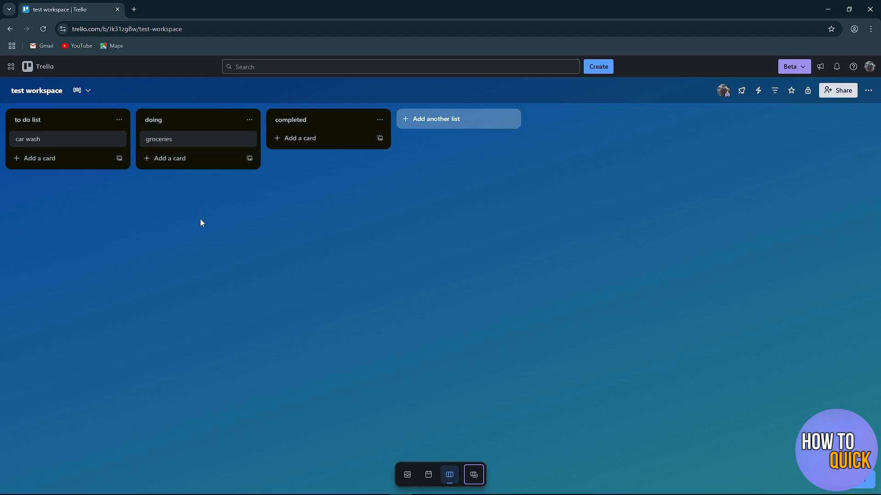
left_click_drag(189, 143, 316, 145)
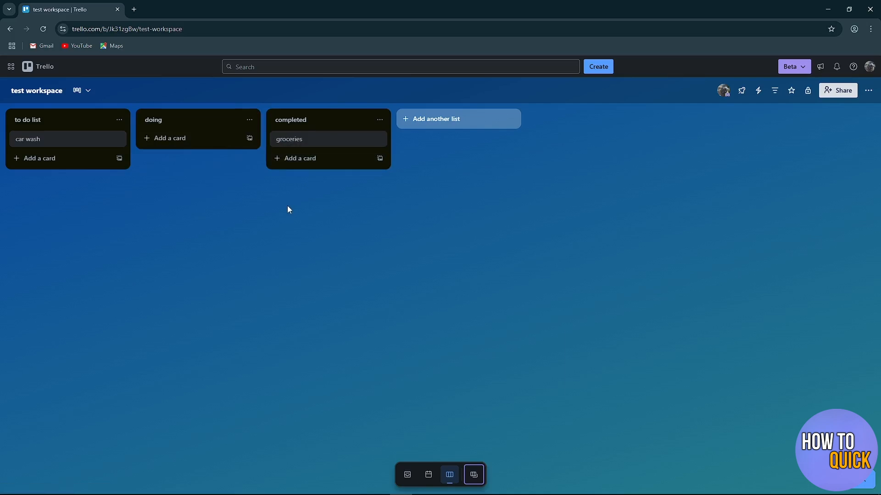
left_click_drag(69, 141, 321, 159)
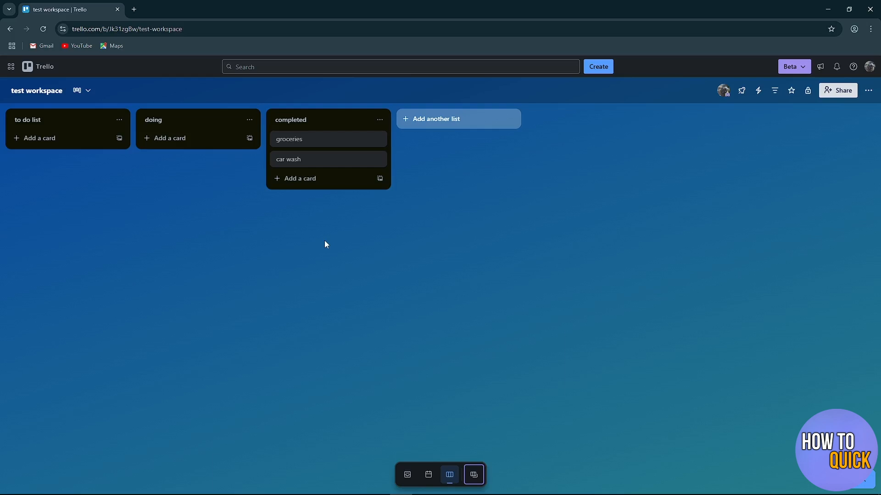
Add the red label to the "groceries" card and close the card
left_click(324, 142)
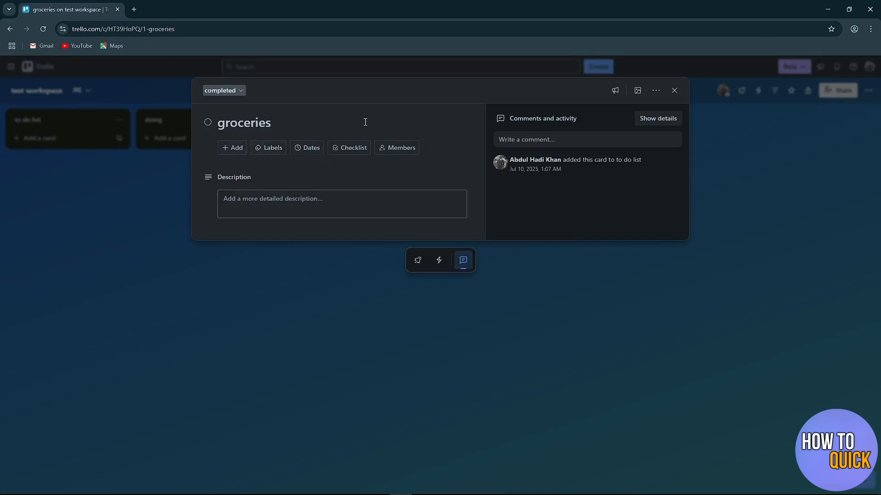
left_click(229, 155)
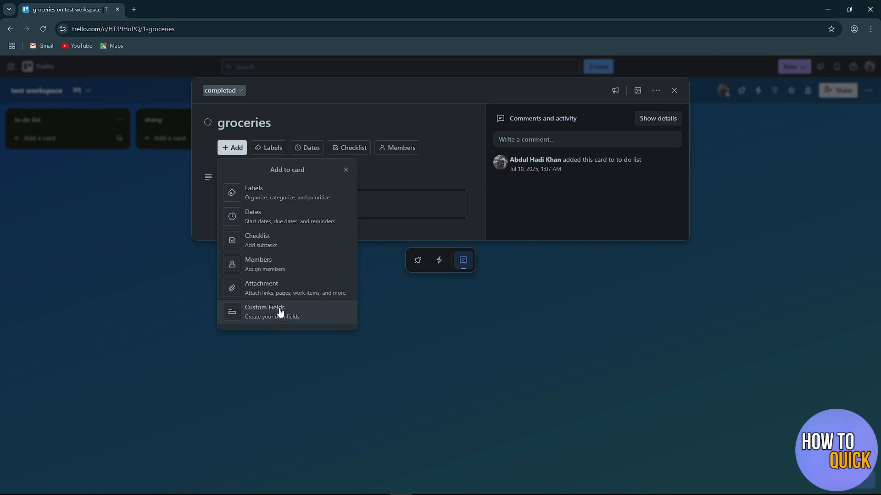
left_click(277, 153)
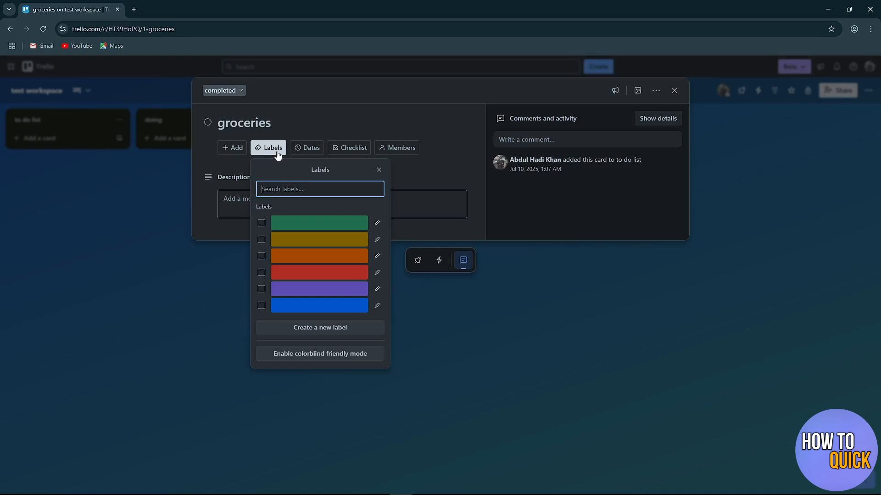
left_click(318, 275)
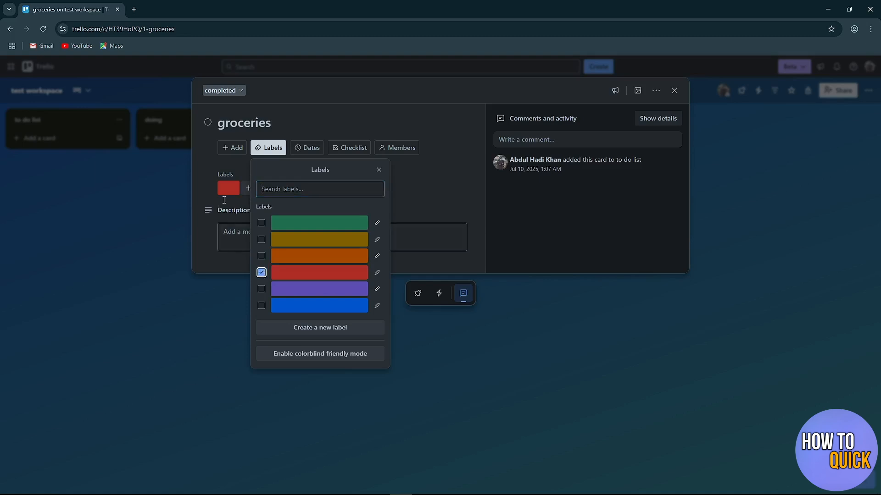
left_click(208, 175)
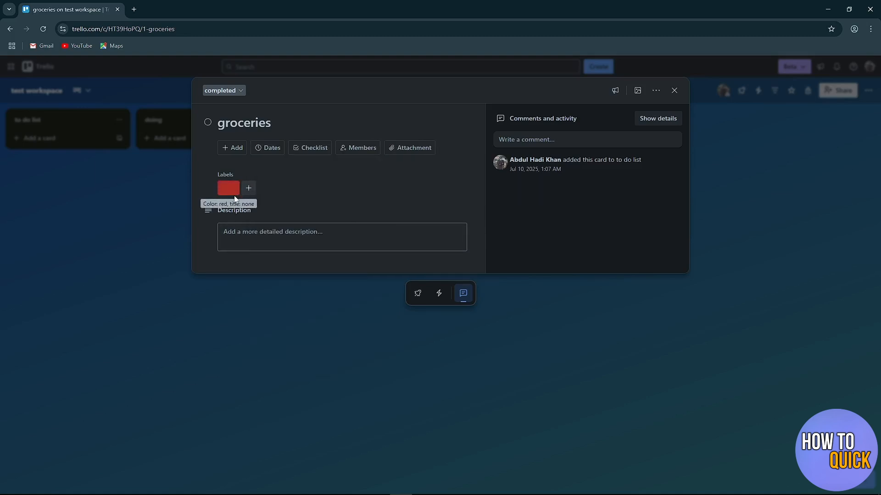
left_click(145, 227)
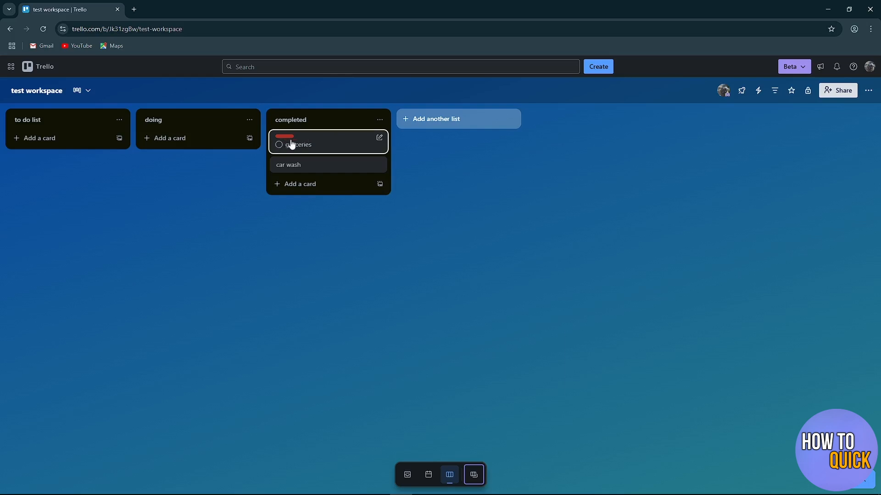
Examine the title and color options for editing the "groceries" card's red label, and close the card without changes
left_click(329, 150)
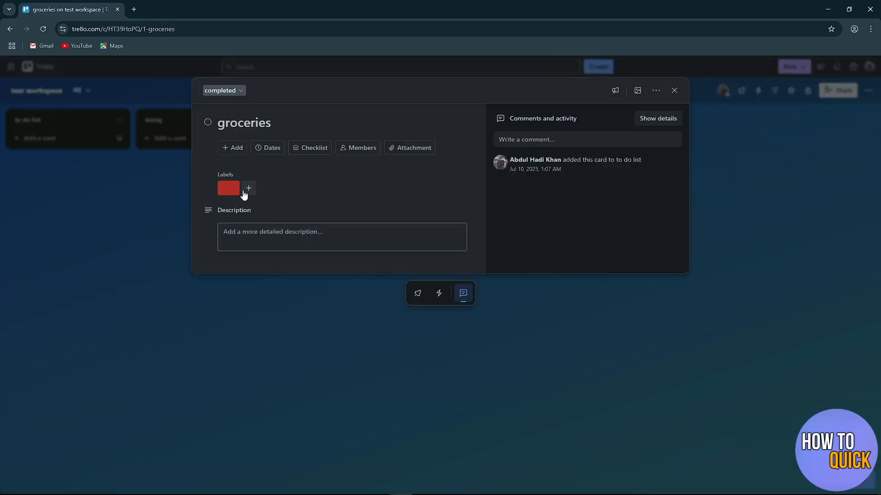
left_click(233, 192)
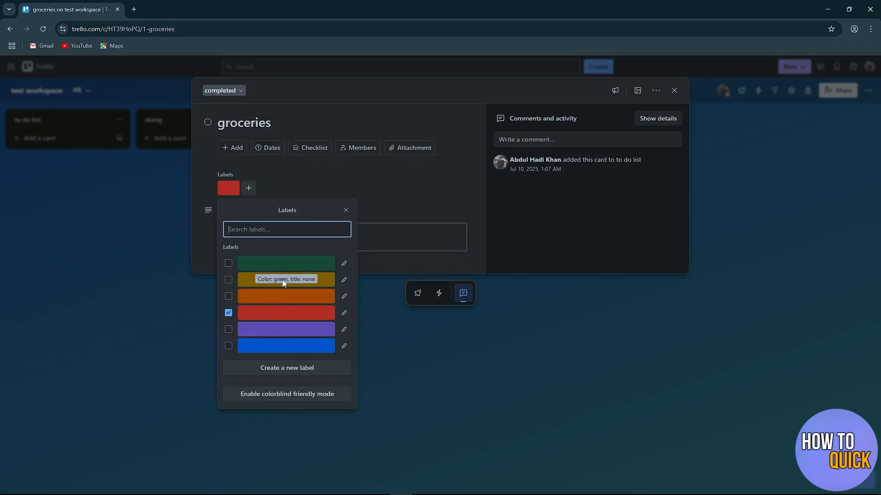
left_click(344, 313)
left_click(236, 295)
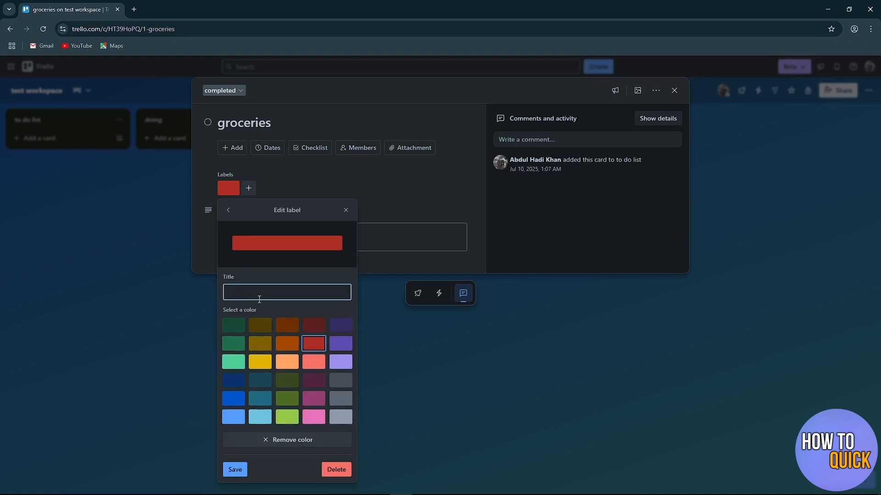
left_click(143, 274)
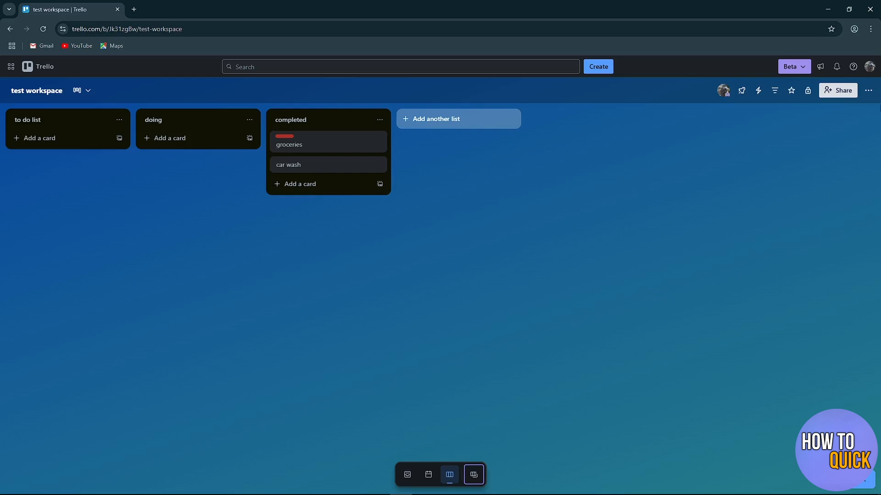
Examine the board's sharing options, including suggested people, join requests and board members, and view the board member's profile summary
left_click(832, 99)
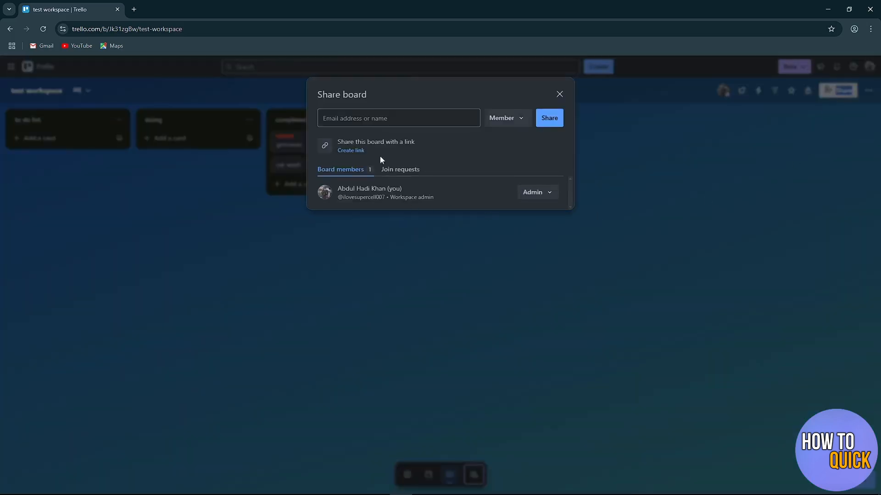
left_click(349, 115)
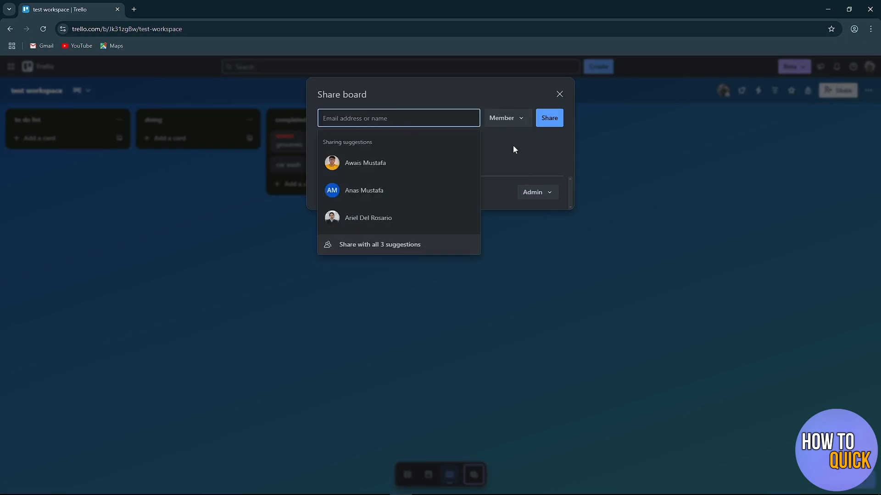
left_click(500, 147)
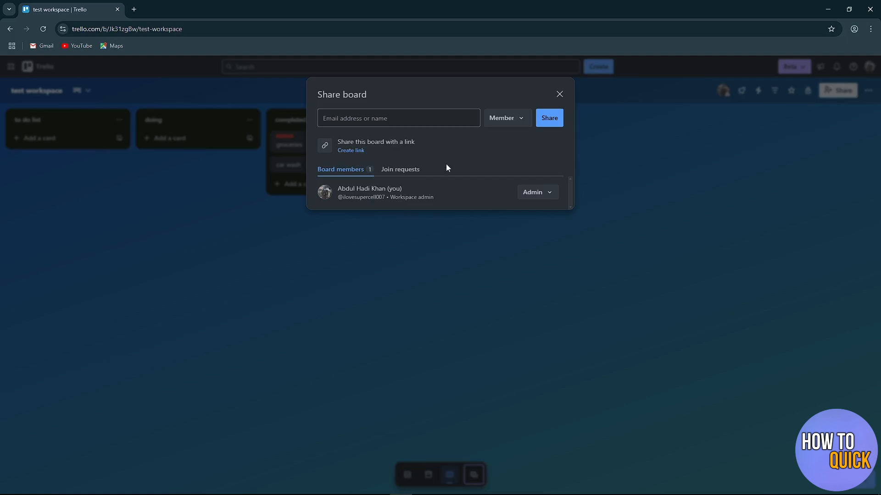
left_click(406, 171)
left_click(354, 175)
left_click(558, 94)
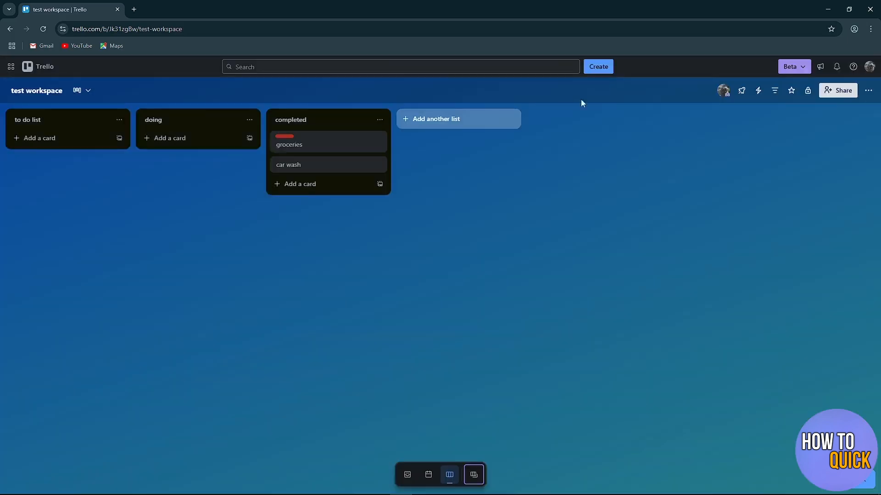
left_click(722, 94)
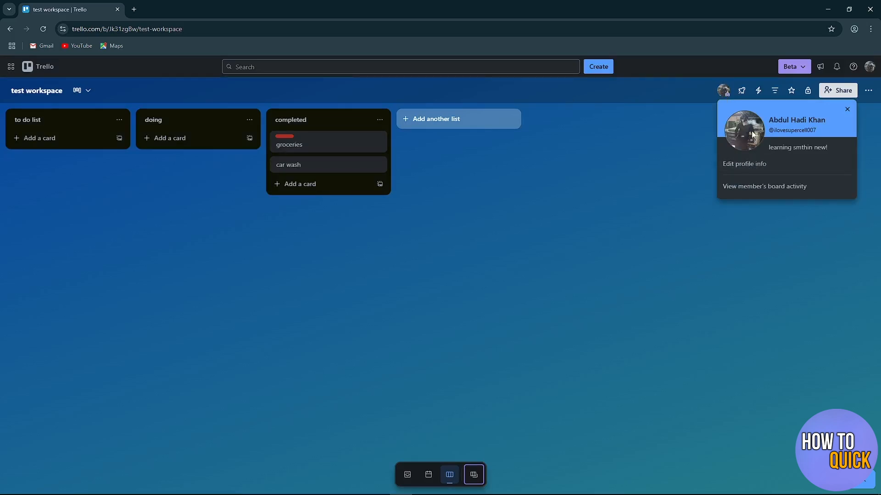
left_click(679, 142)
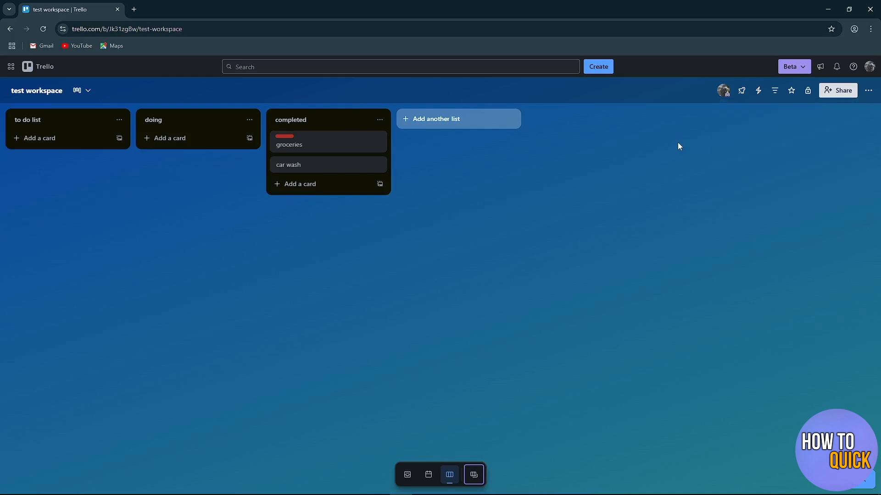
Review the board's visibility choices and its automation options without changing them
left_click(808, 93)
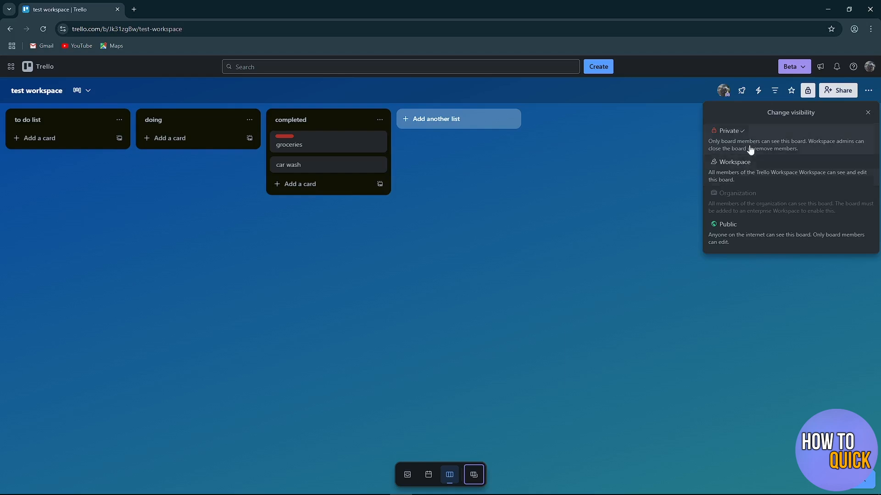
left_click(649, 157)
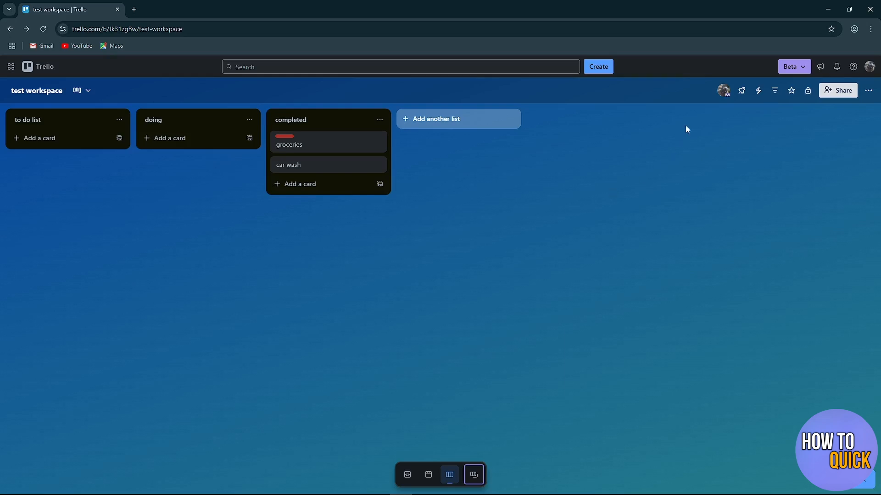
left_click(766, 94)
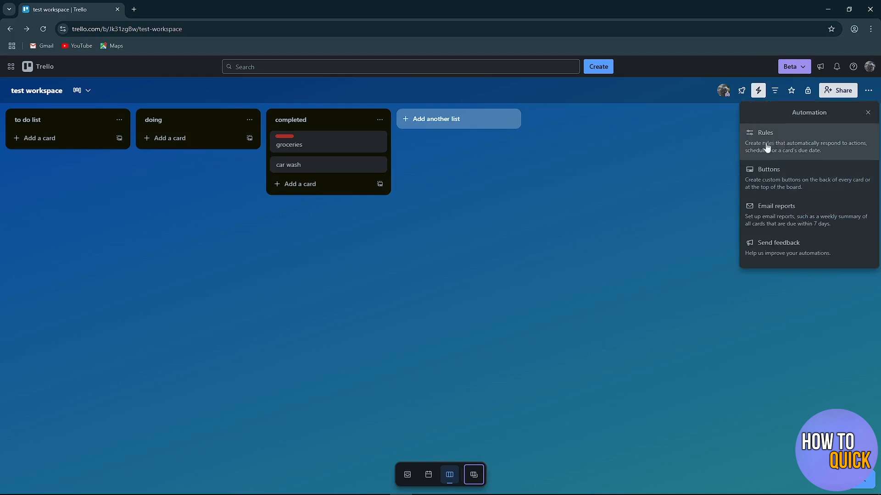
left_click(791, 130)
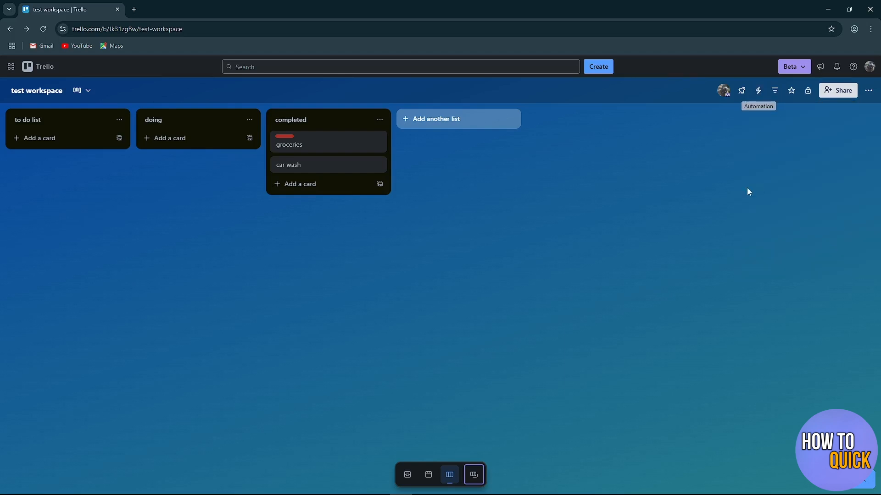